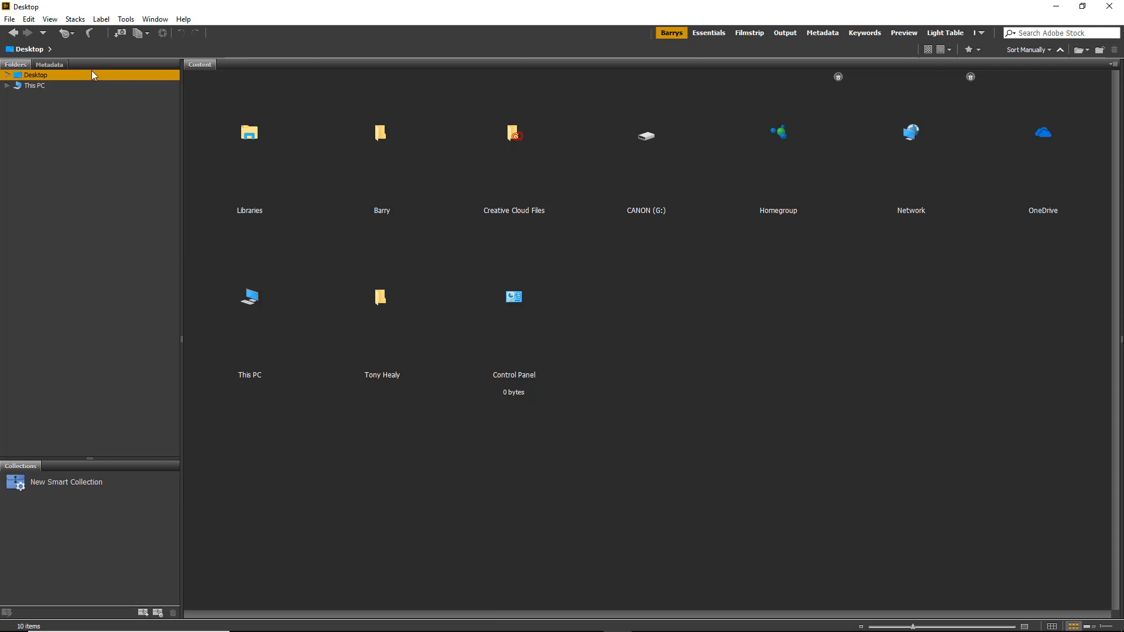
Set up a photo import from G:\<CANON> in the Photo Downloader's advanced dialog, with all files on the card checked.
{"action": "left_click", "coordinate": [120, 34]}
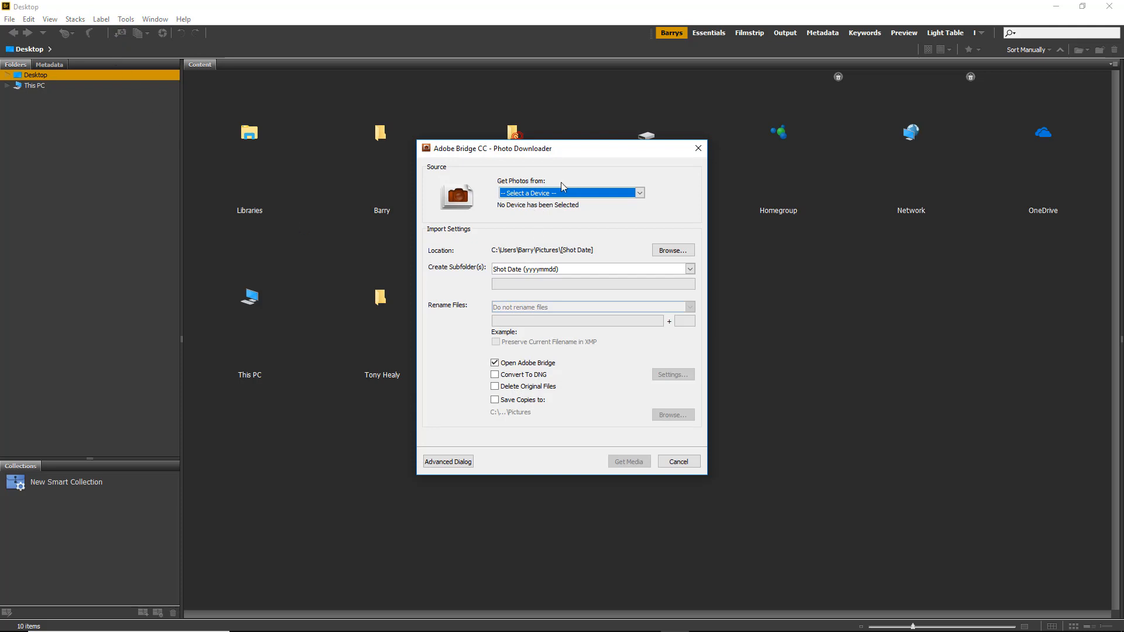
{"action": "left_click", "coordinate": [640, 193]}
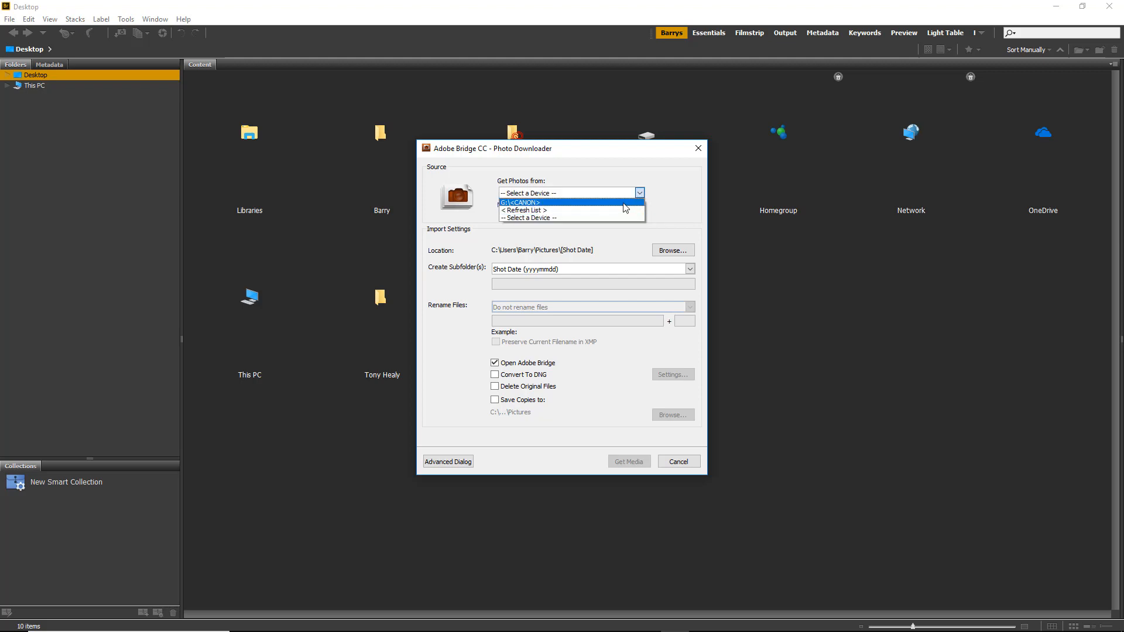
{"action": "left_click", "coordinate": [624, 202]}
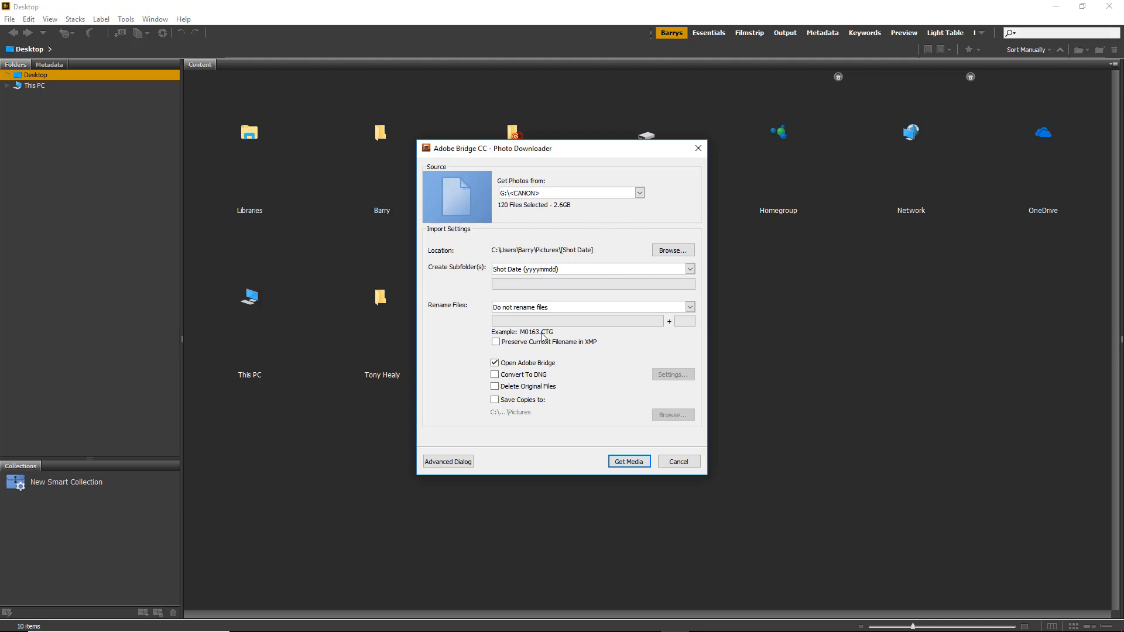
{"action": "left_click", "coordinate": [452, 462]}
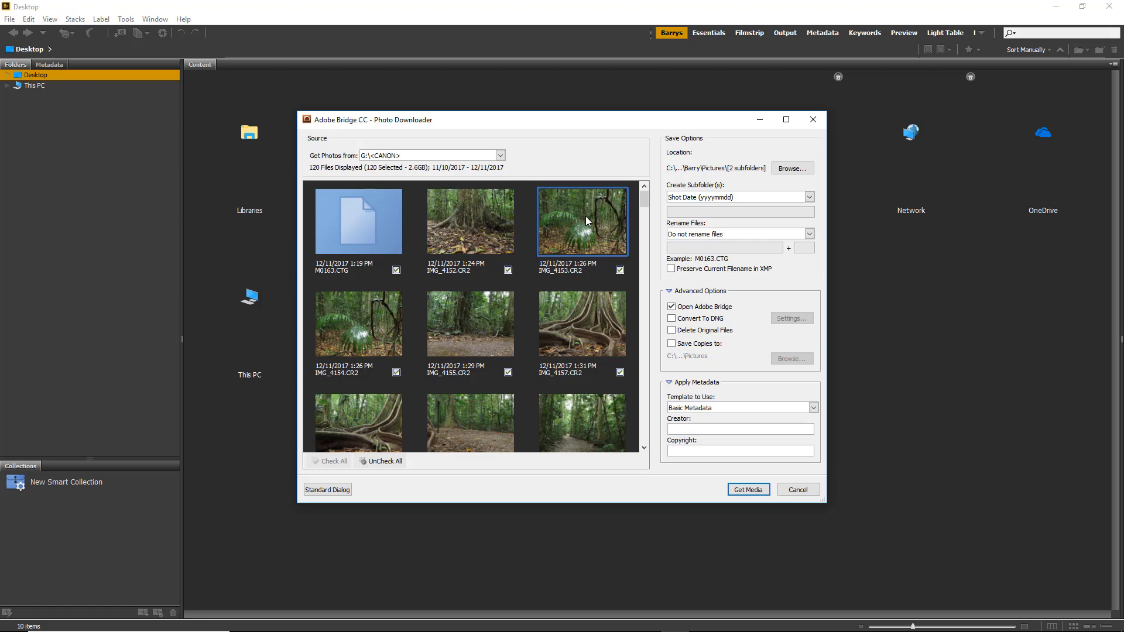
{"action": "left_click", "coordinate": [384, 466]}
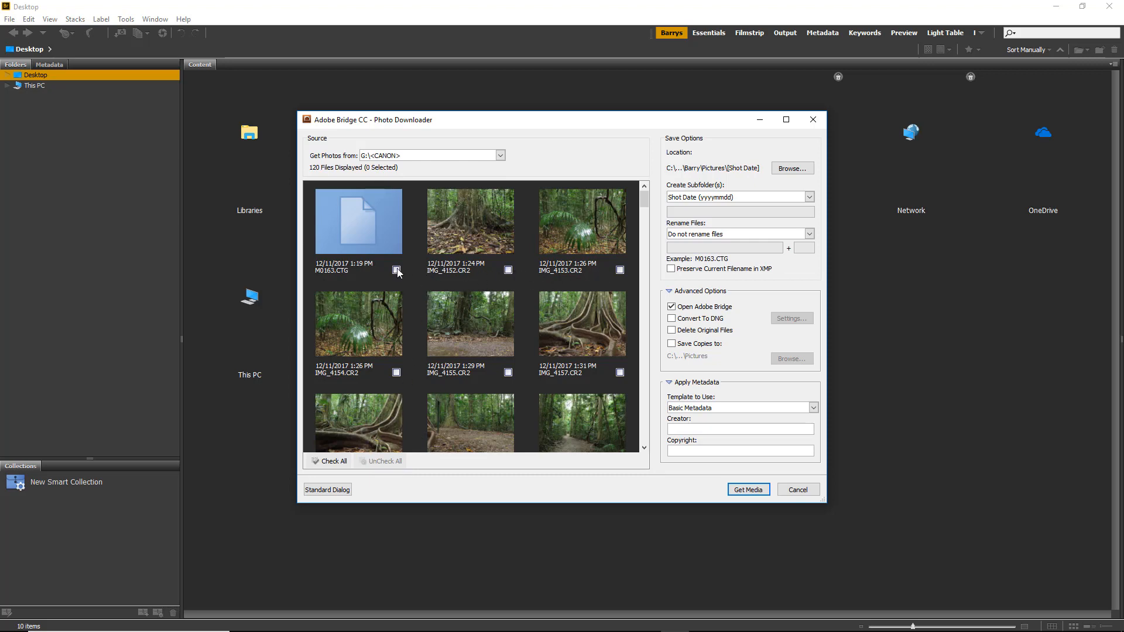
{"action": "left_click", "coordinate": [331, 462]}
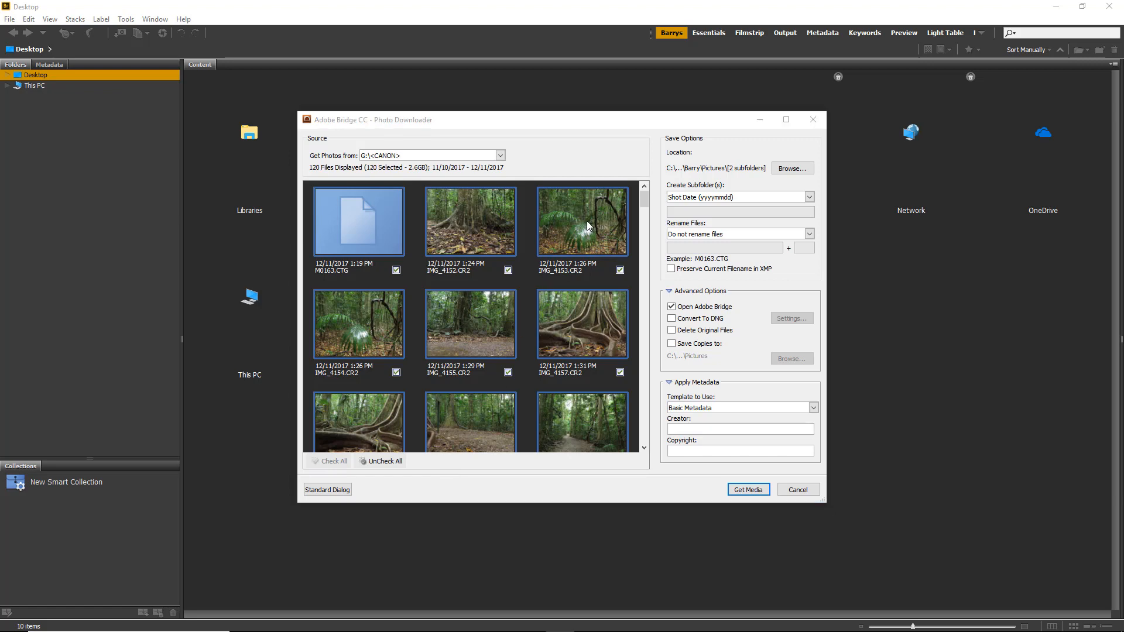
Set the import location to the Raw Images folder on the Photography (E:) drive.
{"action": "left_click", "coordinate": [791, 169]}
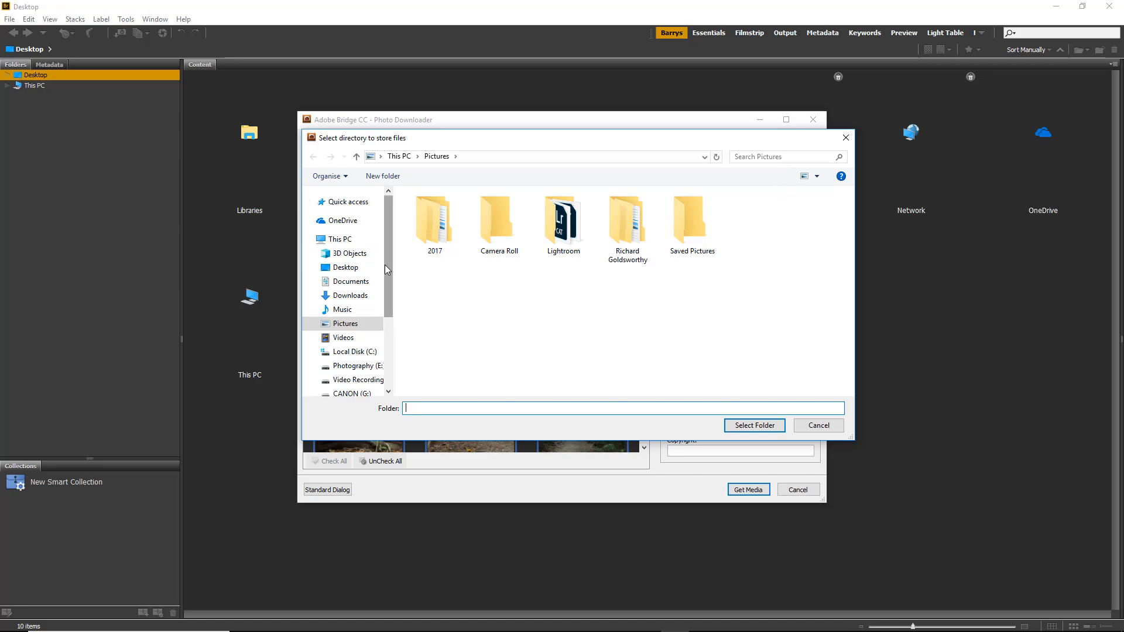
{"action": "left_click_drag", "start_coordinate": [388, 258], "coordinate": [384, 276]}
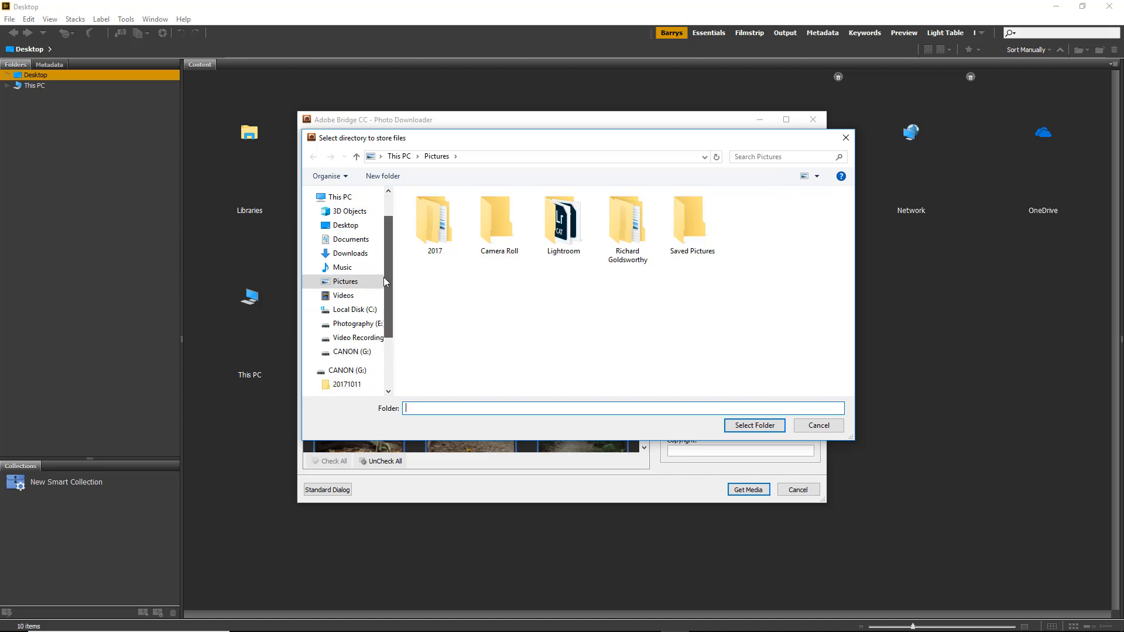
{"action": "left_click", "coordinate": [357, 323]}
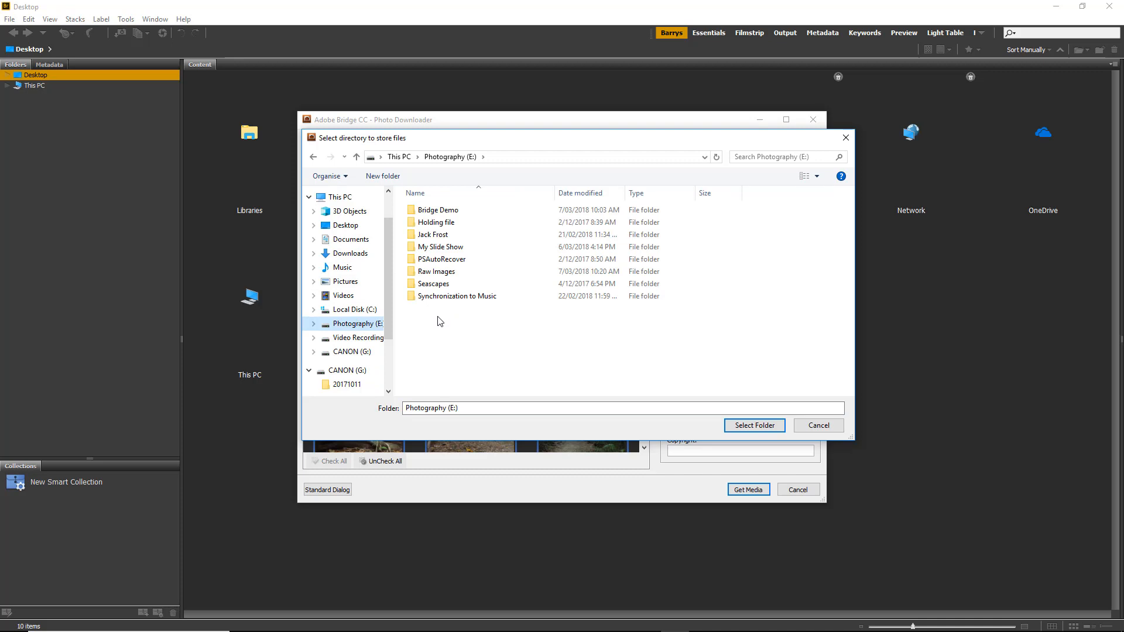
{"action": "left_click", "coordinate": [433, 276]}
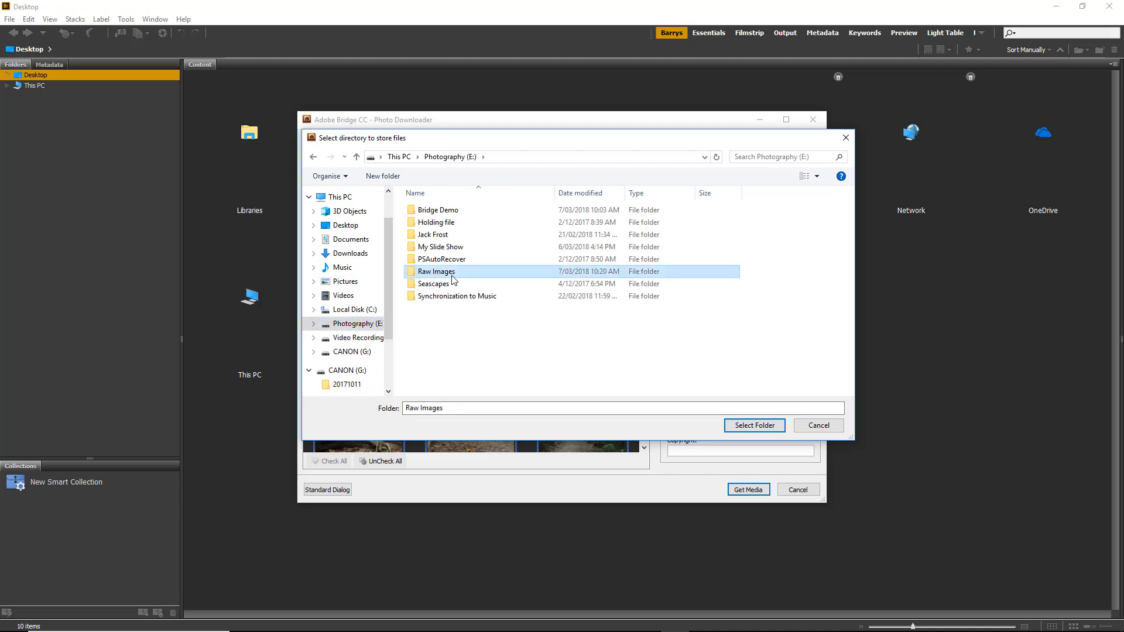
{"action": "left_click", "coordinate": [749, 426]}
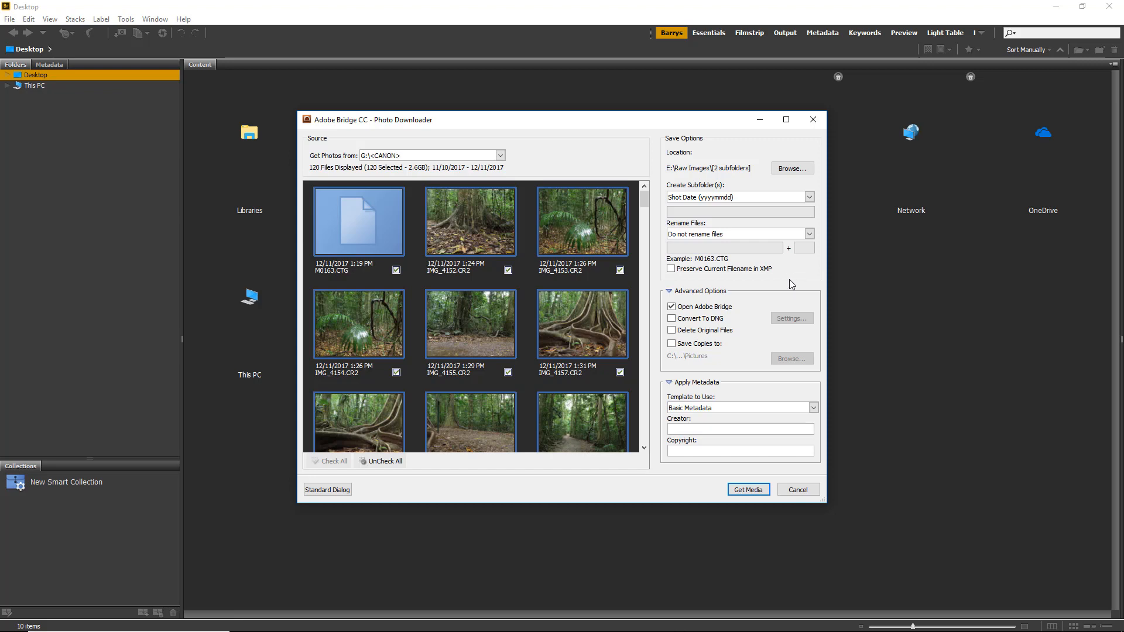
Name the import subfolders by Shot Date (ddmmyy) and turn off Open Adobe Bridge.
{"action": "left_click", "coordinate": [809, 198]}
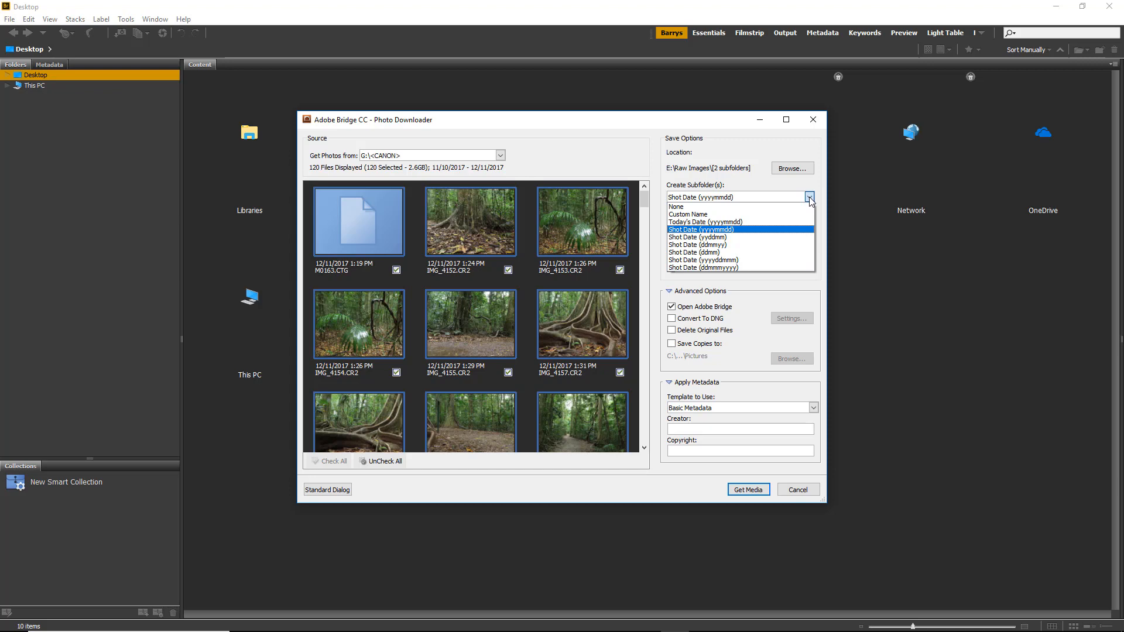
{"action": "left_click", "coordinate": [717, 245]}
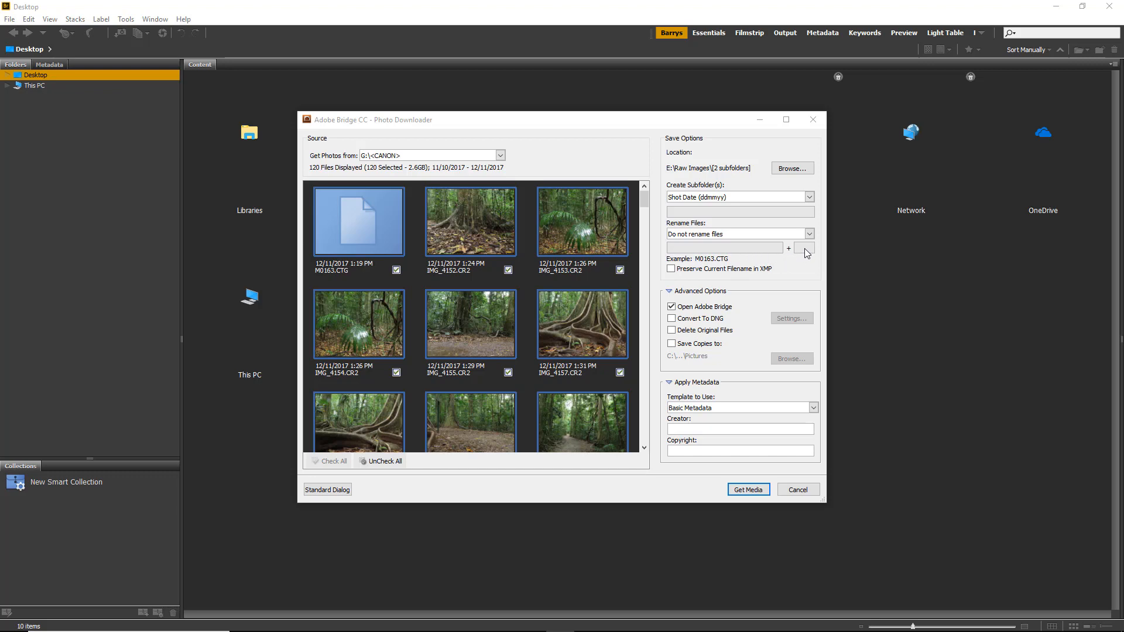
{"action": "left_click", "coordinate": [745, 295]}
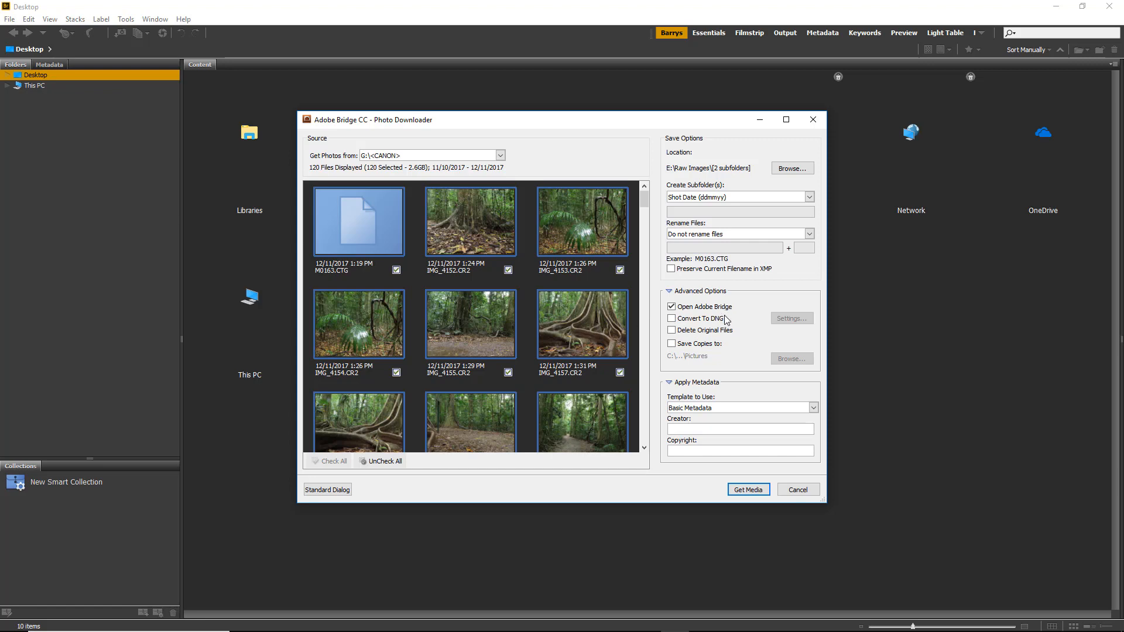
{"action": "left_click", "coordinate": [671, 308]}
Enable saving backup copies to the Raw Images Backup folder on the Video Recordings (F:) drive.
{"action": "left_click", "coordinate": [673, 345]}
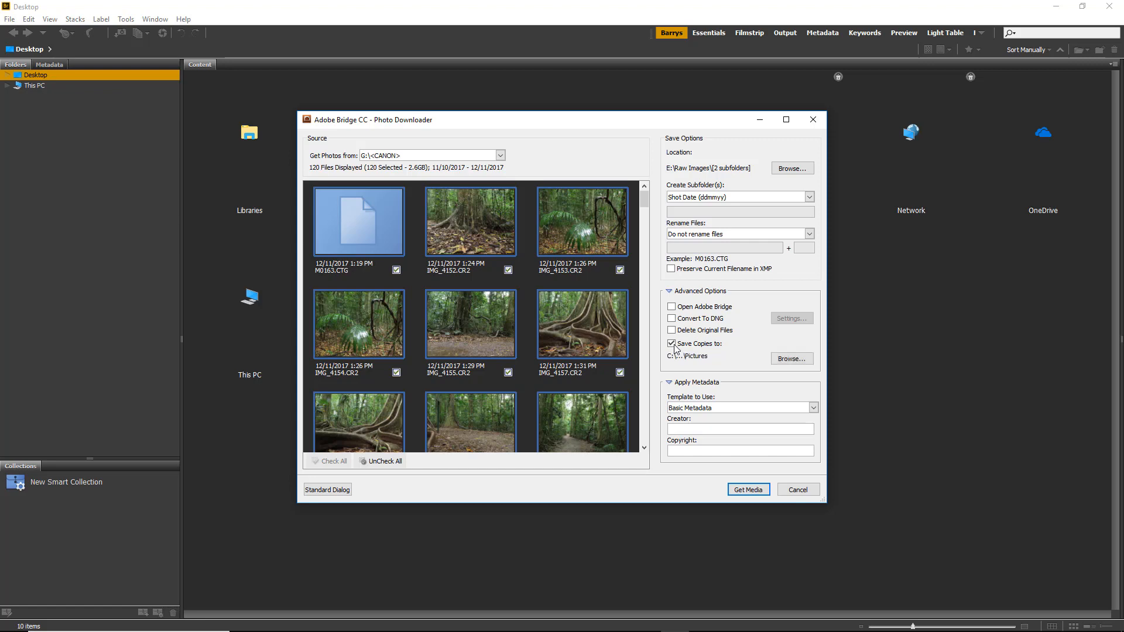
{"action": "left_click", "coordinate": [787, 362]}
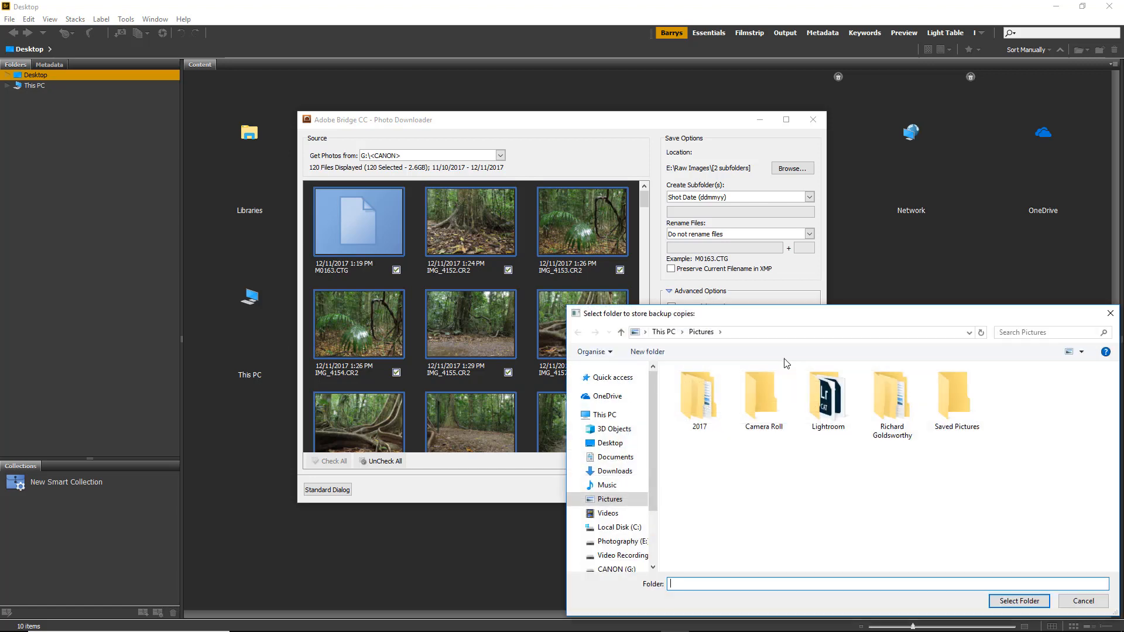
{"action": "left_click_drag", "start_coordinate": [803, 294], "coordinate": [526, 128]}
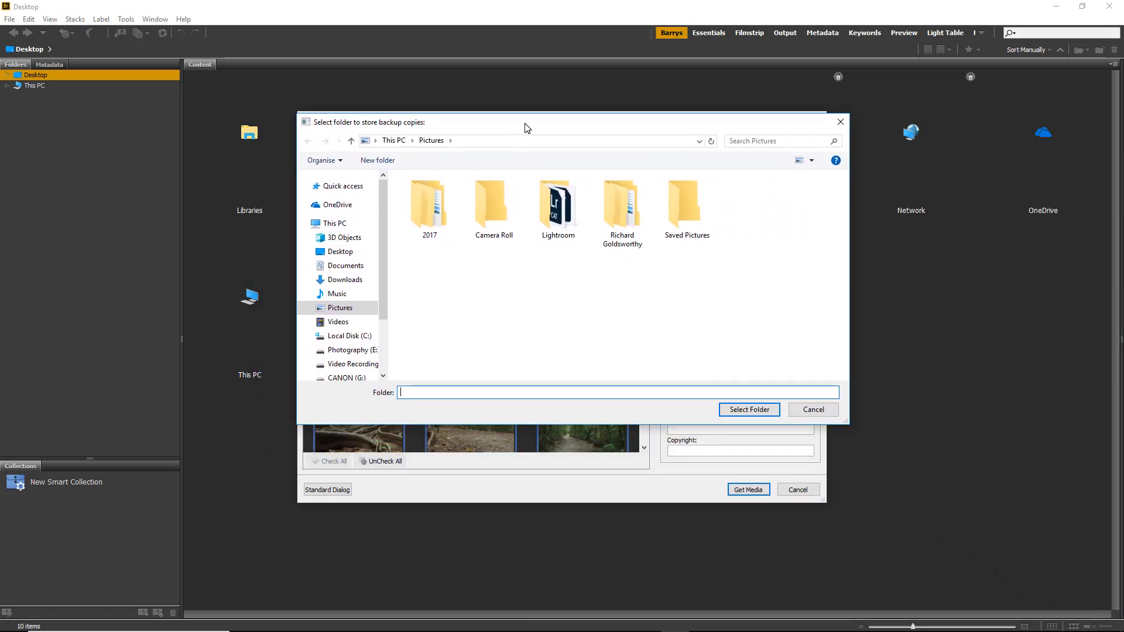
{"action": "left_click", "coordinate": [352, 364]}
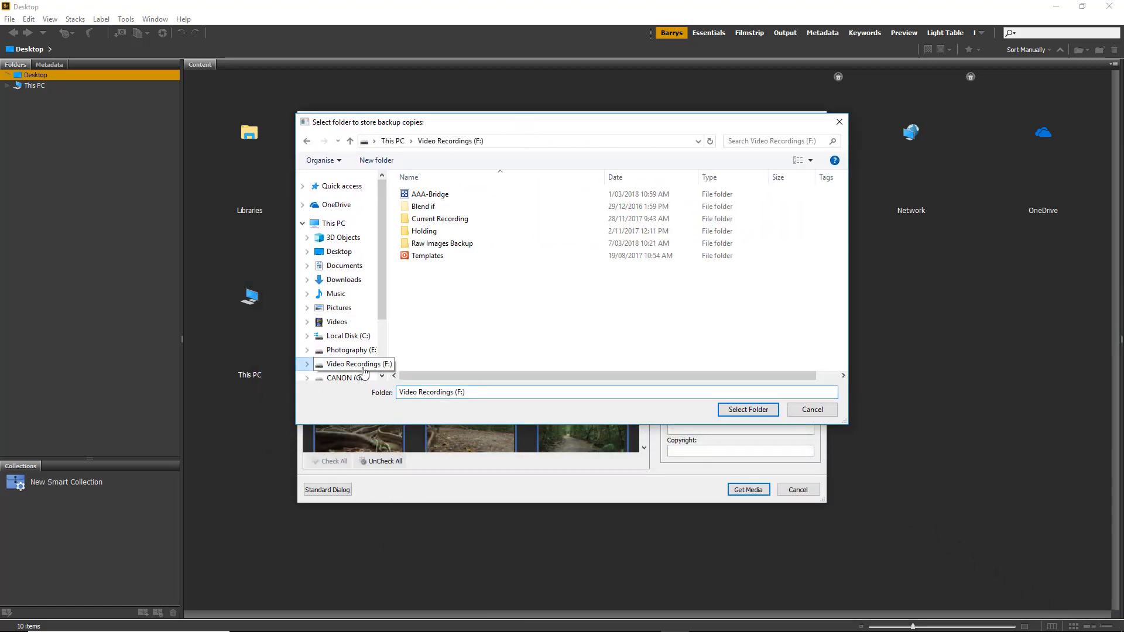
{"action": "left_click", "coordinate": [436, 244]}
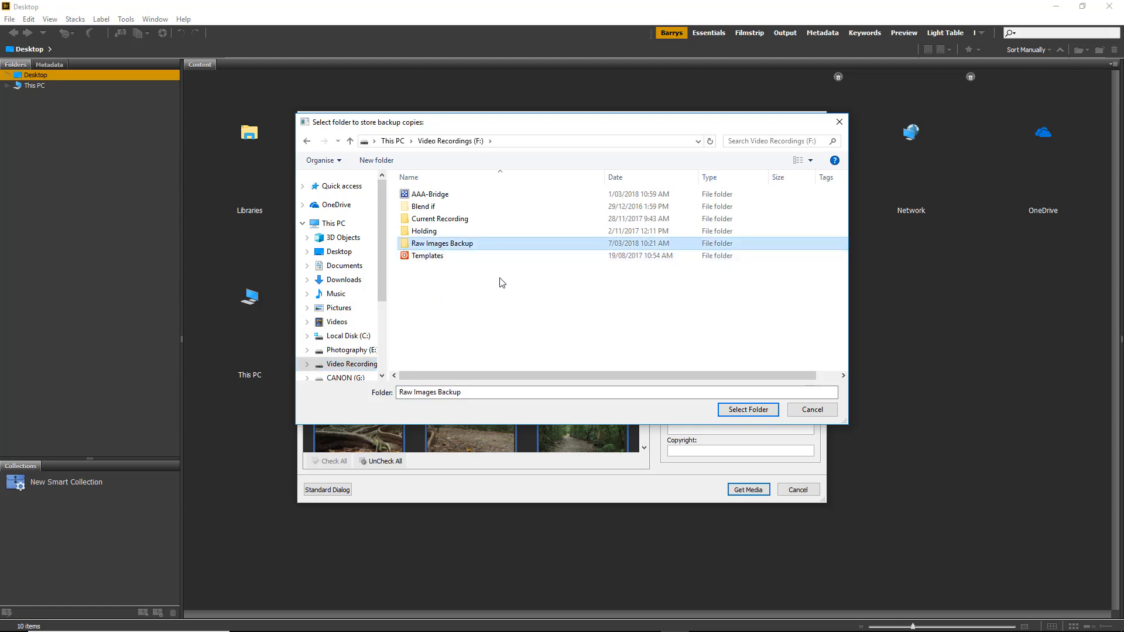
{"action": "left_click", "coordinate": [748, 410]}
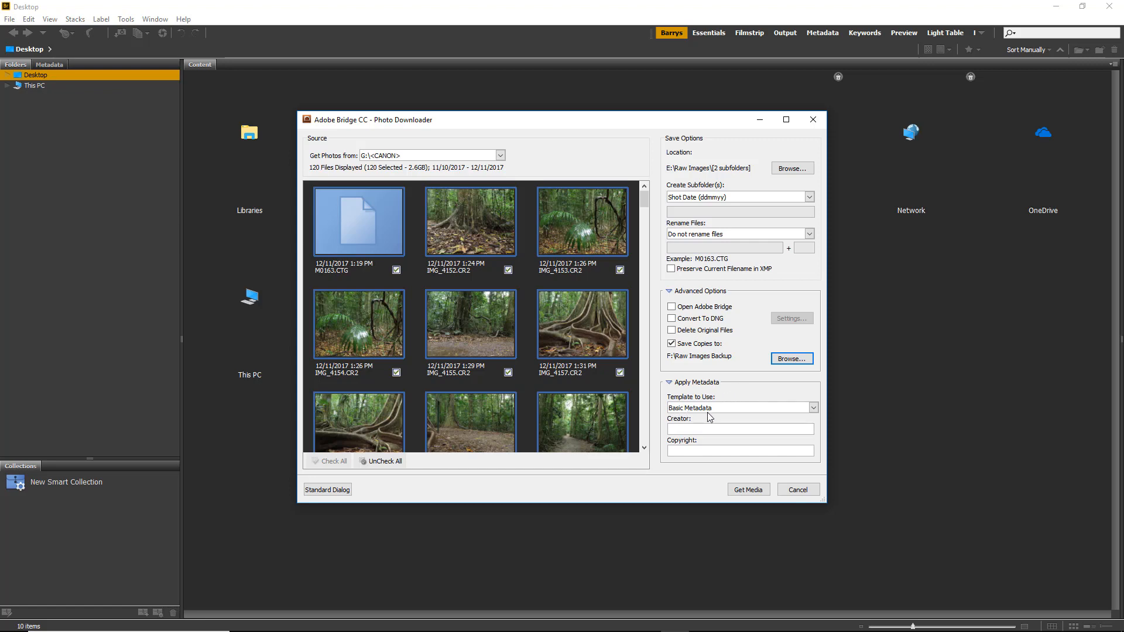
Fill in the creator's name and the business website address as copyright, and start importing the media.
{"action": "left_click", "coordinate": [679, 429]}
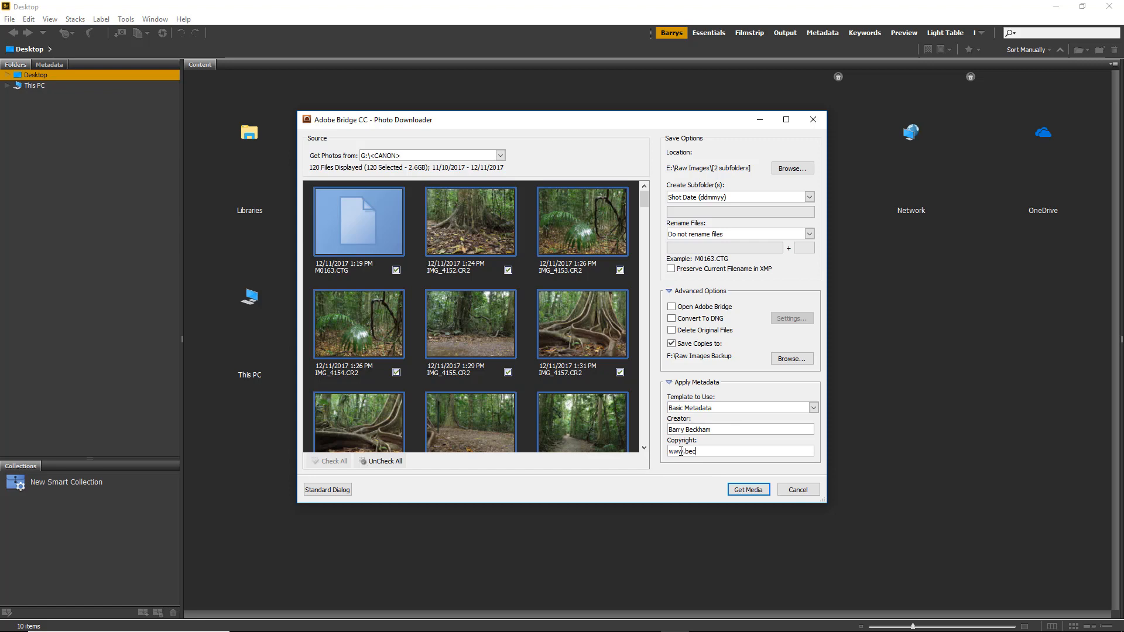
{"action": "left_click", "coordinate": [681, 452]}
{"action": "type", "text": "www.beckhamdigital.com.au"}
{"action": "left_click", "coordinate": [745, 492]}
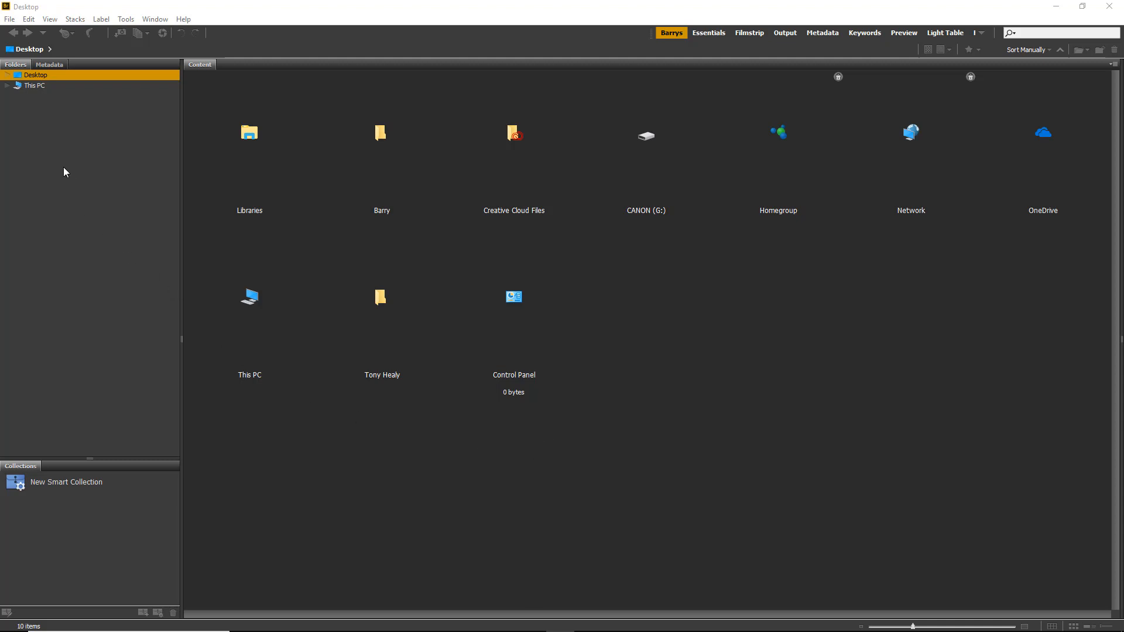
Check the imported photos in the 111017 and 121117 subfolders of Raw Images on Photography (E:).
{"action": "left_click", "coordinate": [6, 86]}
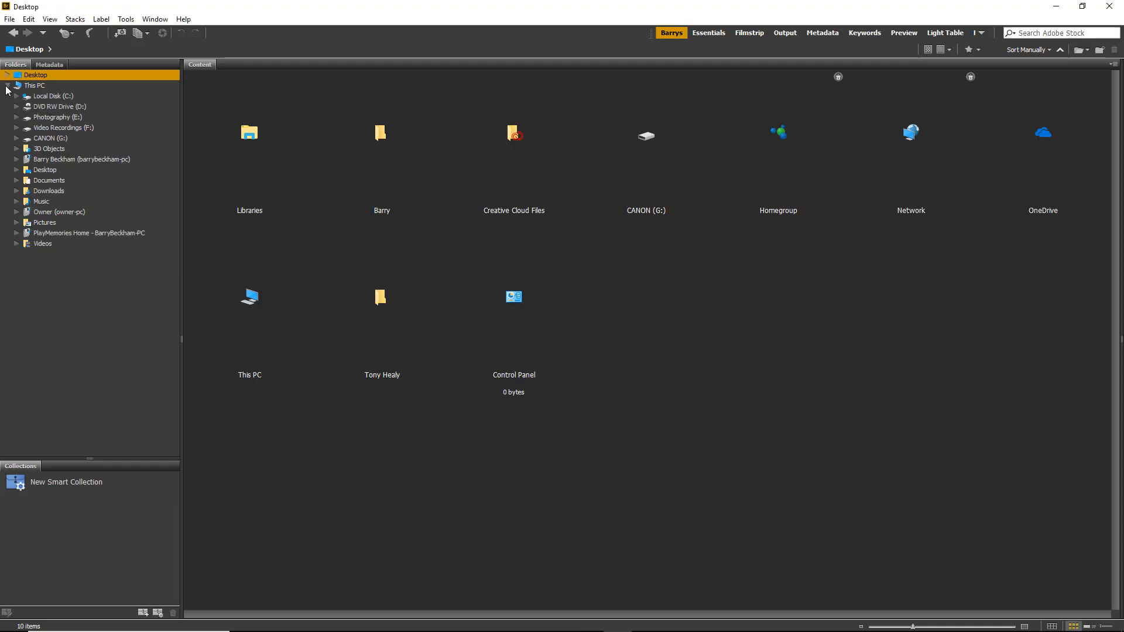
{"action": "left_click", "coordinate": [17, 117]}
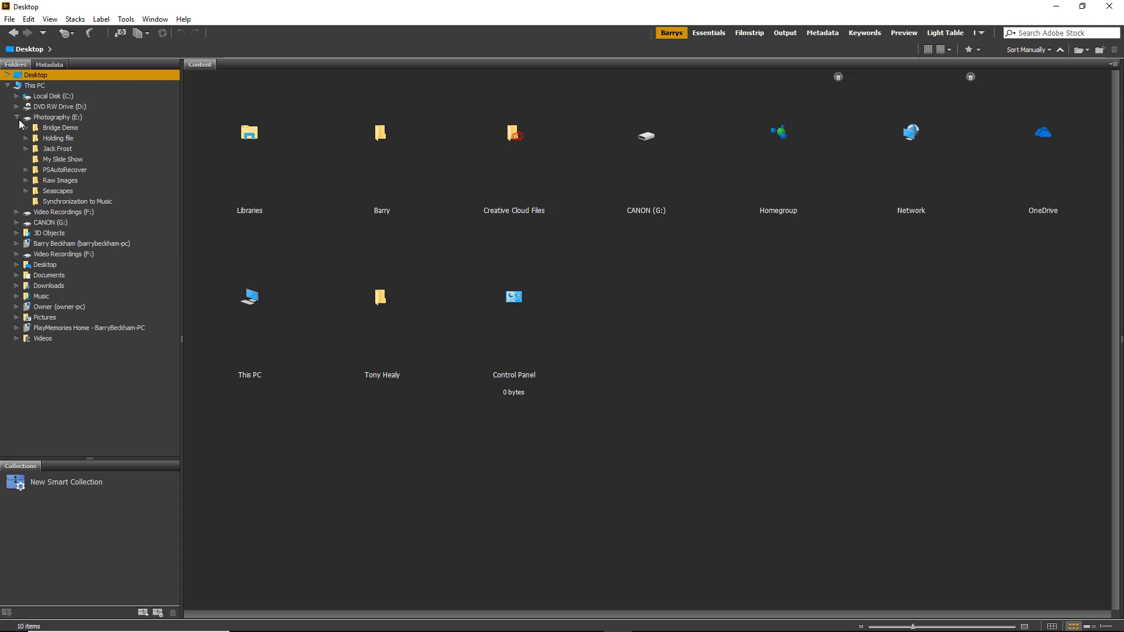
{"action": "left_click", "coordinate": [26, 181]}
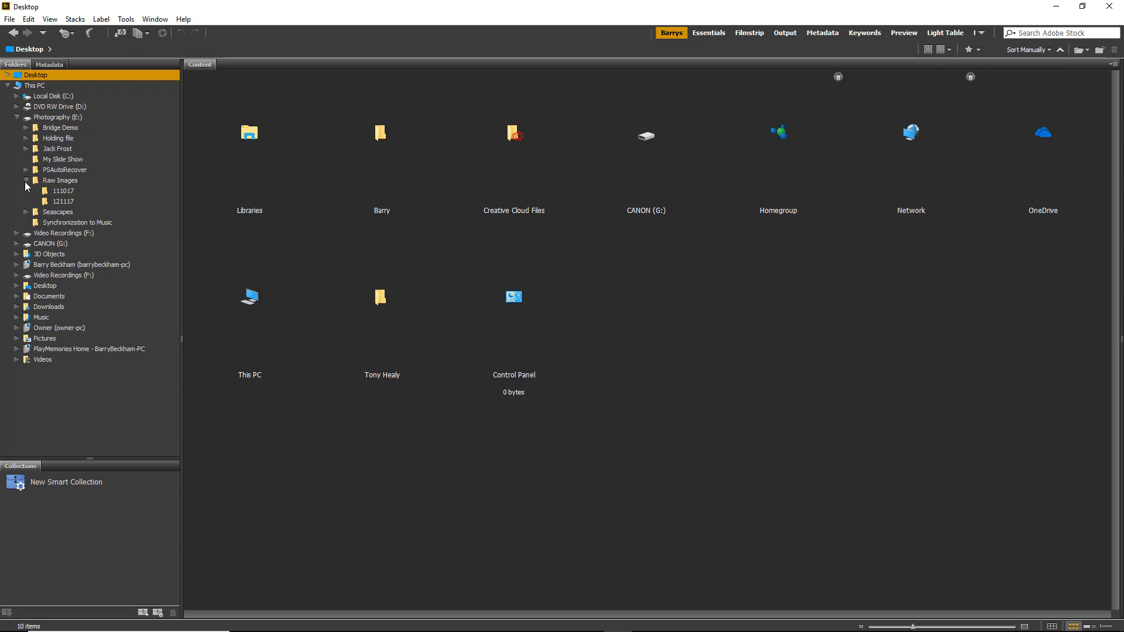
{"action": "left_click", "coordinate": [60, 192]}
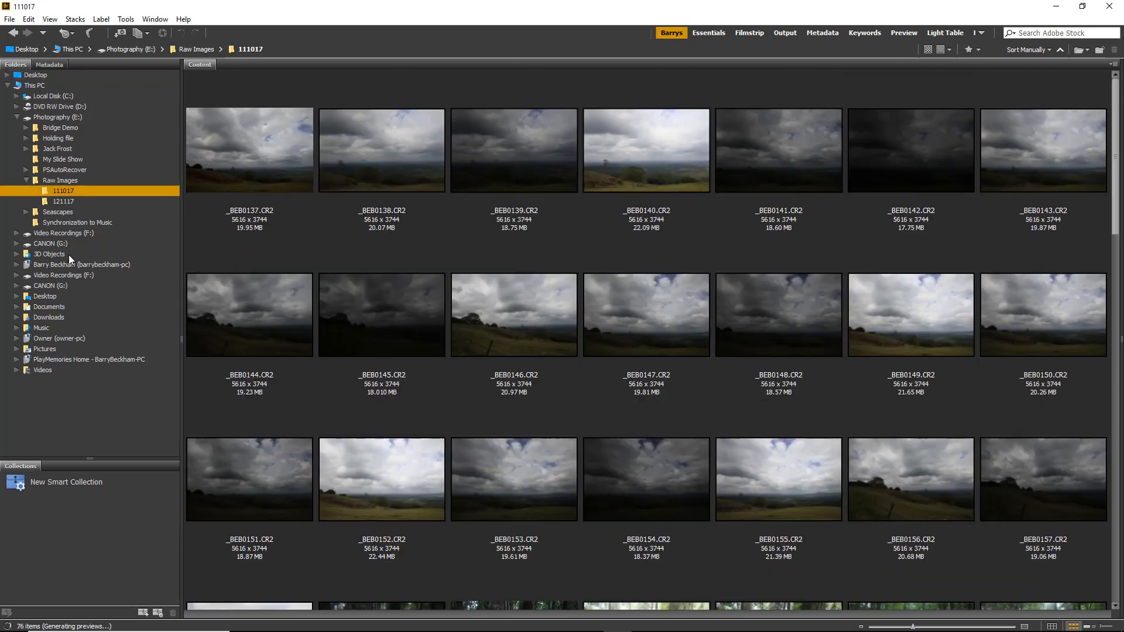
{"action": "left_click", "coordinate": [62, 201]}
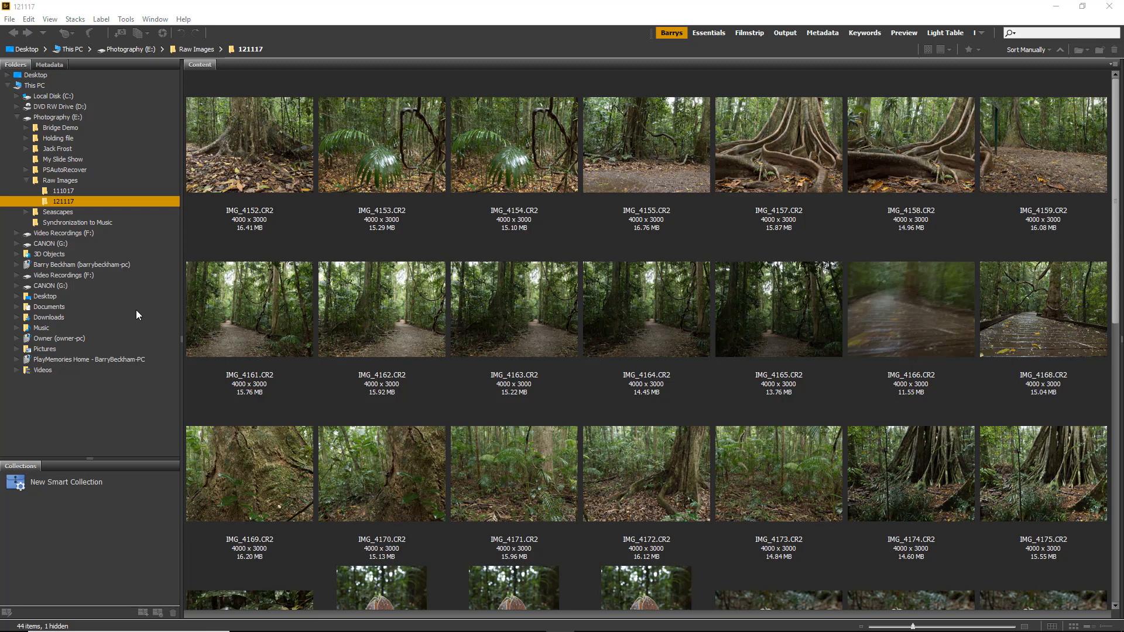
Look through the backup copies in the Raw Images Backup folder on Video Recordings (F:), down to the last file.
{"action": "left_click", "coordinate": [26, 180]}
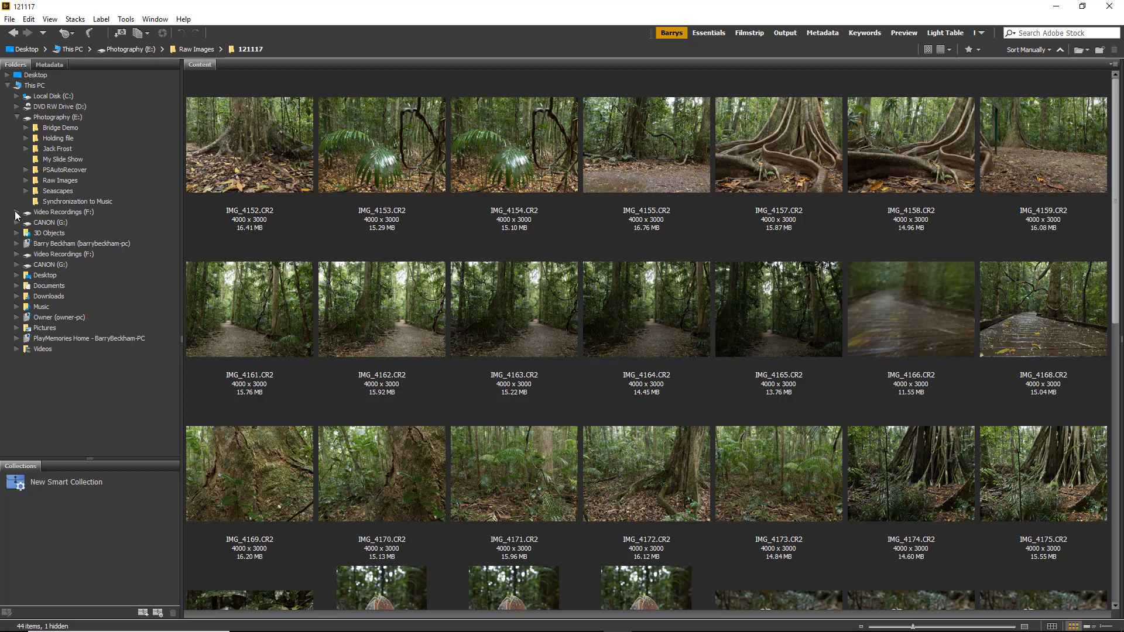
{"action": "left_click", "coordinate": [17, 212]}
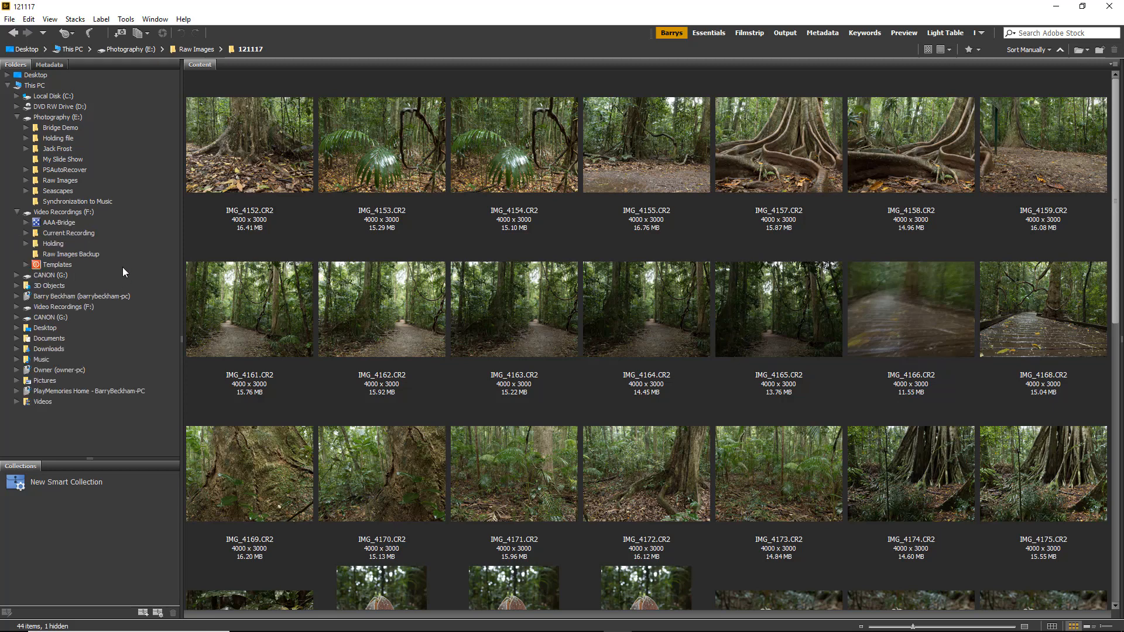
{"action": "left_click", "coordinate": [47, 254]}
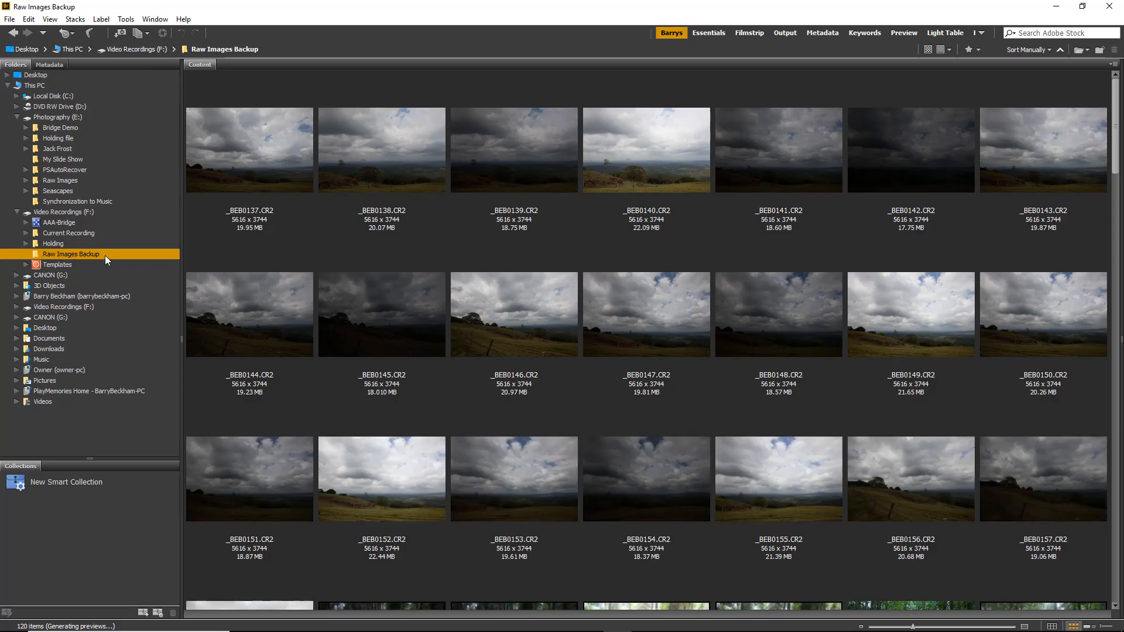
{"action": "left_click_drag", "start_coordinate": [1117, 108], "coordinate": [1087, 539]}
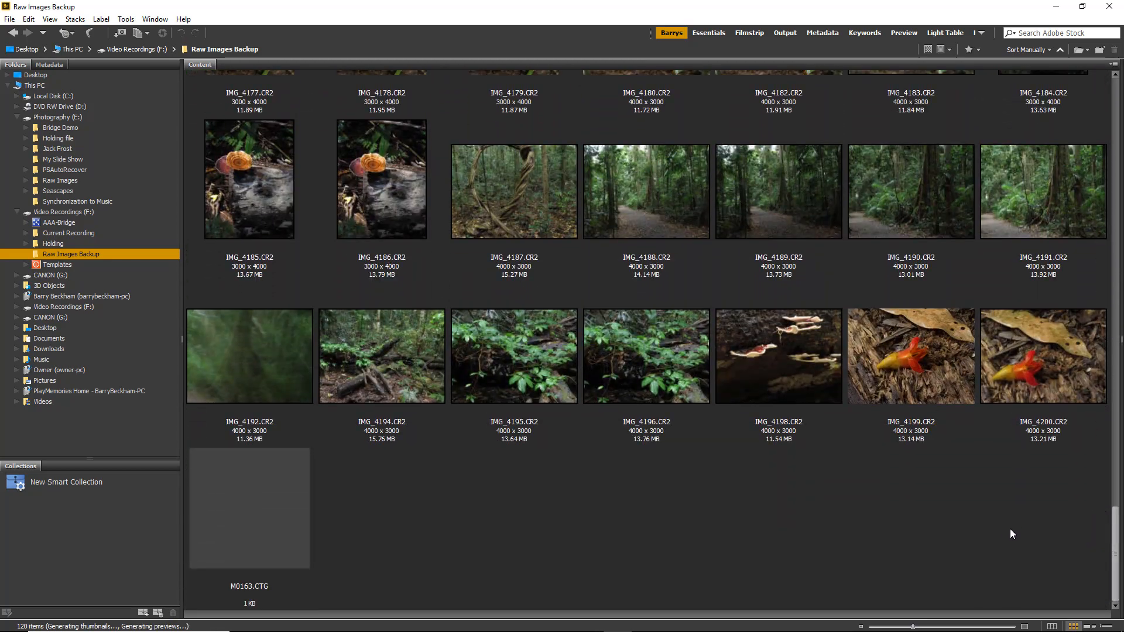